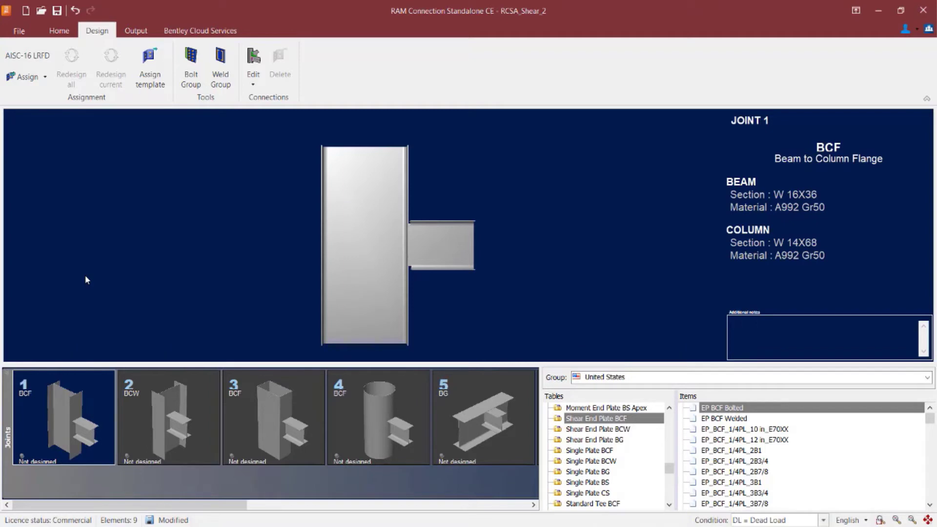
Step: Assign a Basic EP Bolted connection to joint 1, the beam-to-column-flange joint
{"action": "left_click", "coordinate": [33, 80]}
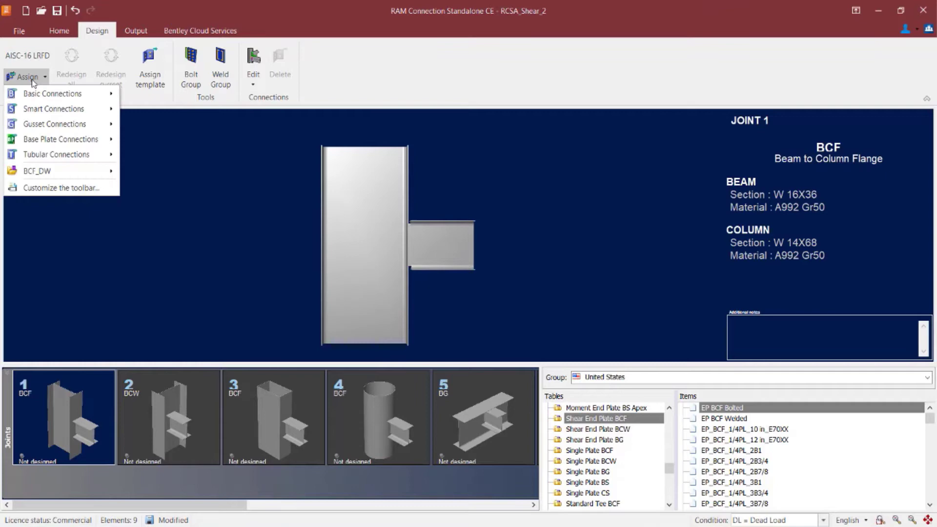
{"action": "mouse_move", "coordinate": [33, 98]}
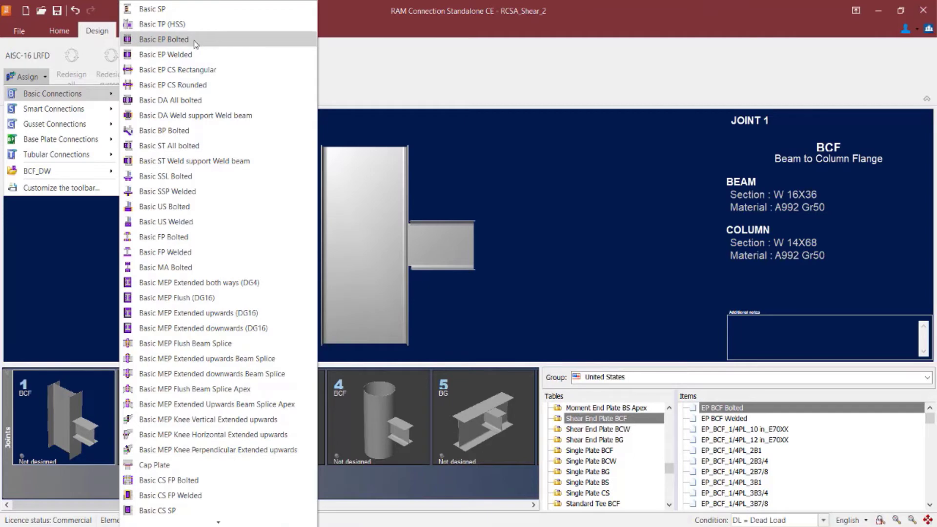
{"action": "left_click", "coordinate": [195, 42]}
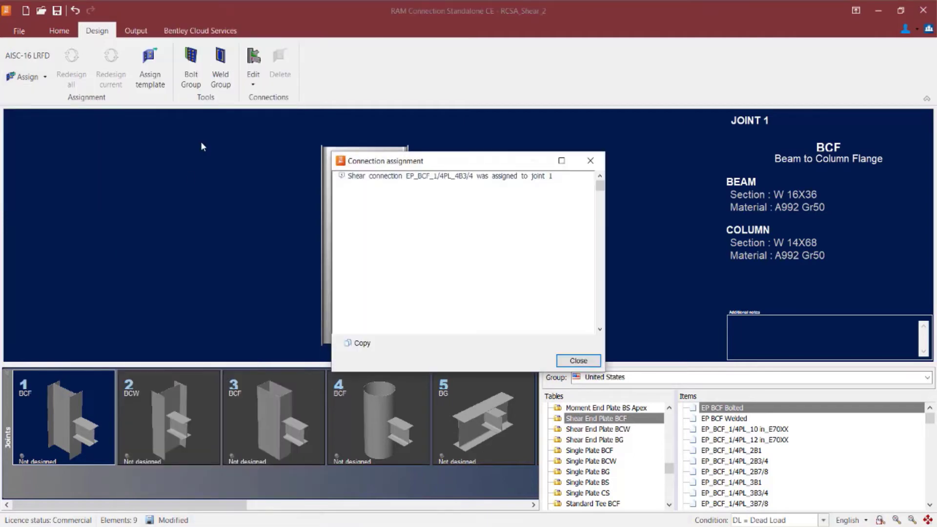
{"action": "left_click", "coordinate": [562, 365]}
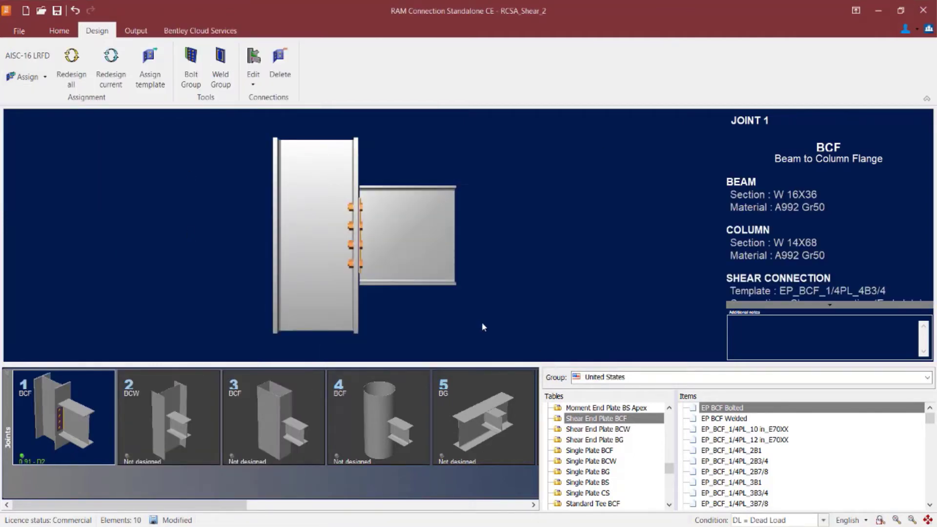
Step: Open joint 1's shear connection for editing and examine its member and end plate parameters
{"action": "left_click_drag", "start_coordinate": [499, 246], "coordinate": [476, 266]}
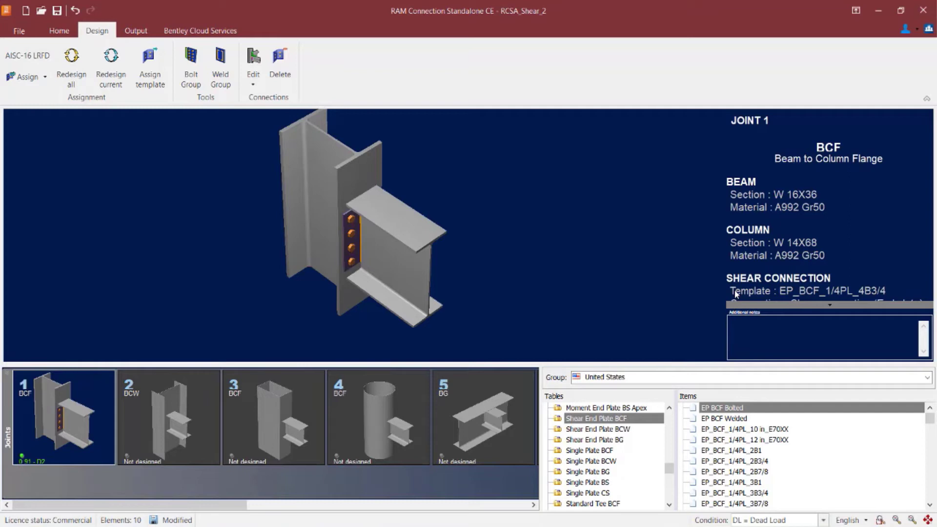
{"action": "left_click", "coordinate": [250, 76]}
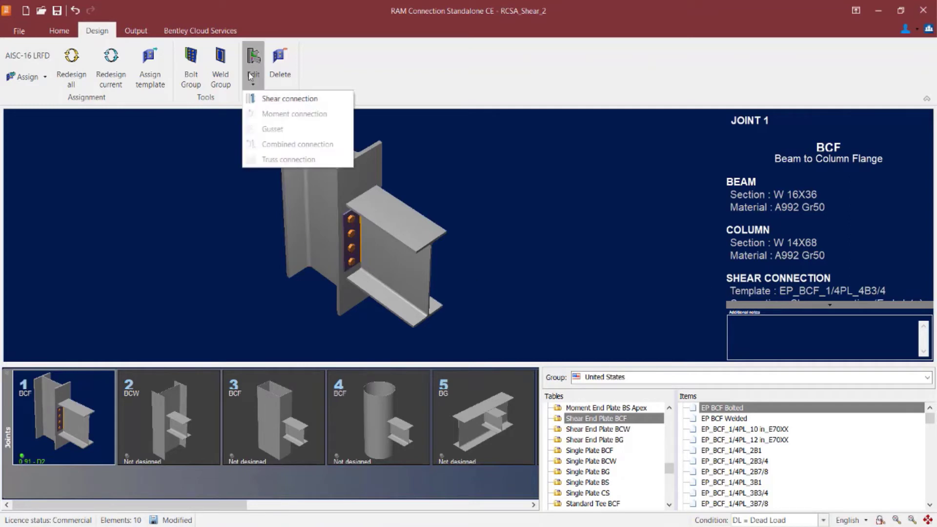
{"action": "left_click", "coordinate": [272, 100]}
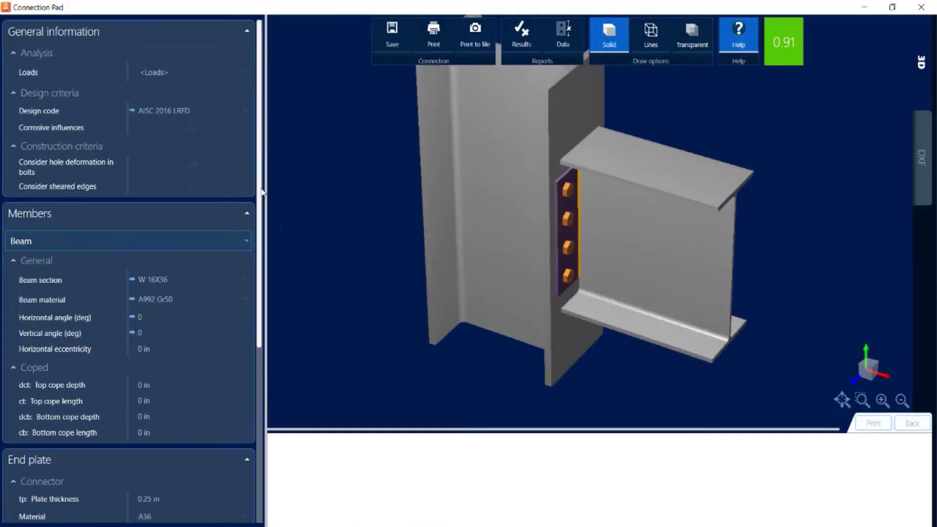
{"action": "scroll", "coordinate": [266, 215], "scroll_direction": "down", "scroll_amount": 1}
{"action": "left_click_drag", "start_coordinate": [267, 215], "coordinate": [272, 330]}
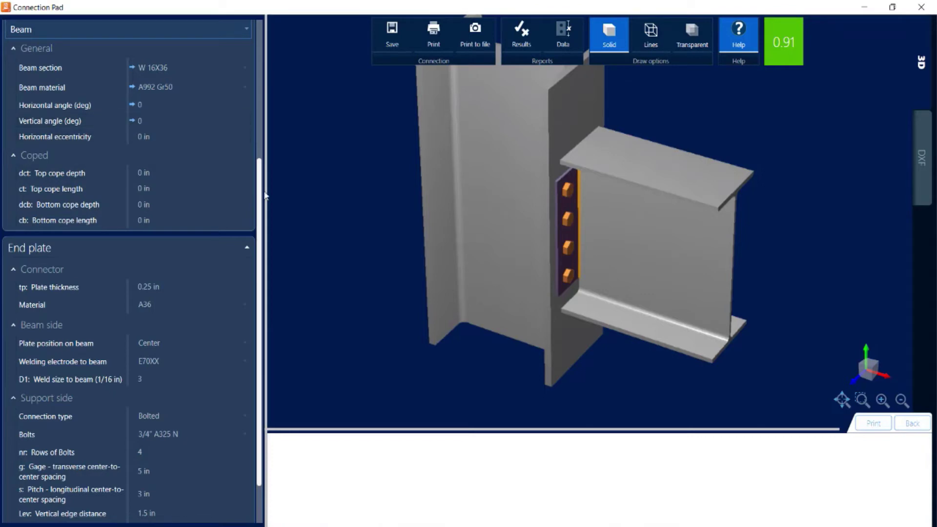
{"action": "left_click_drag", "start_coordinate": [261, 195], "coordinate": [268, 245]}
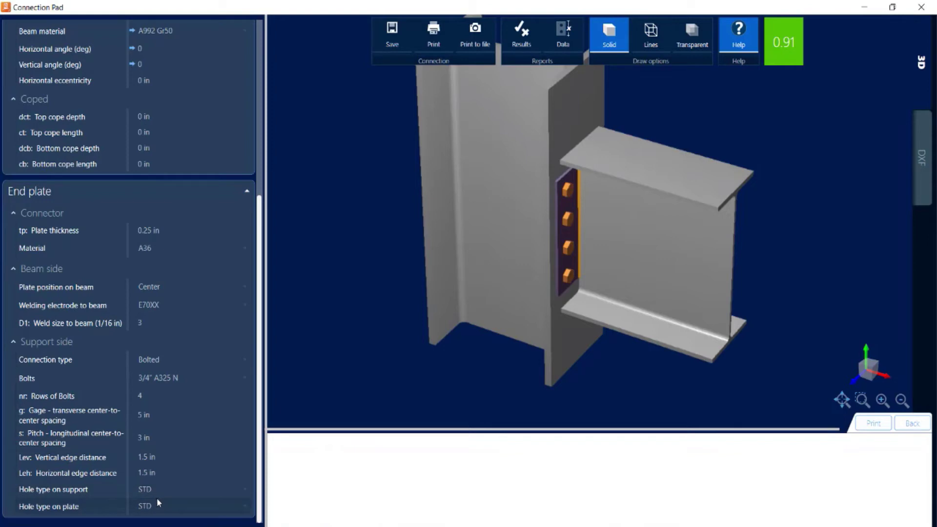
Step: Switch the end plate's support-side connection type to Welded and back to Bolted
{"action": "left_click", "coordinate": [165, 361]}
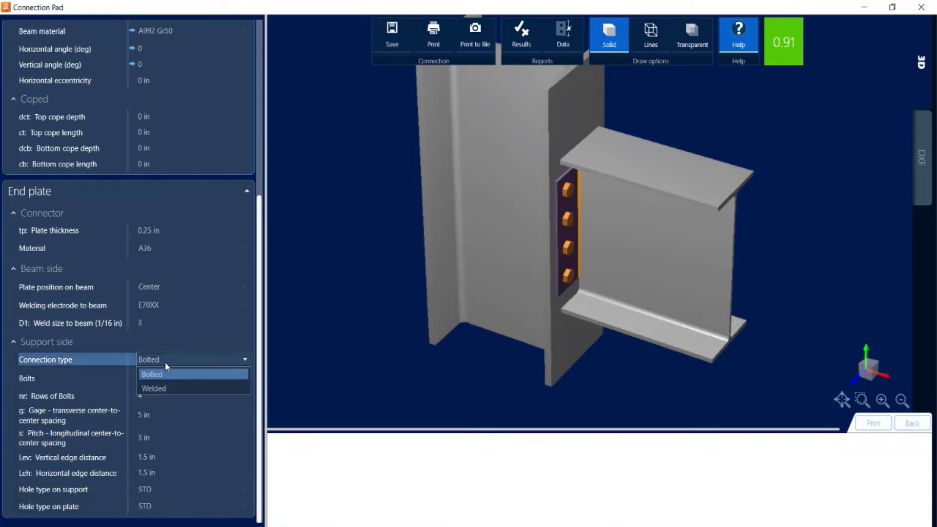
{"action": "left_click", "coordinate": [146, 389]}
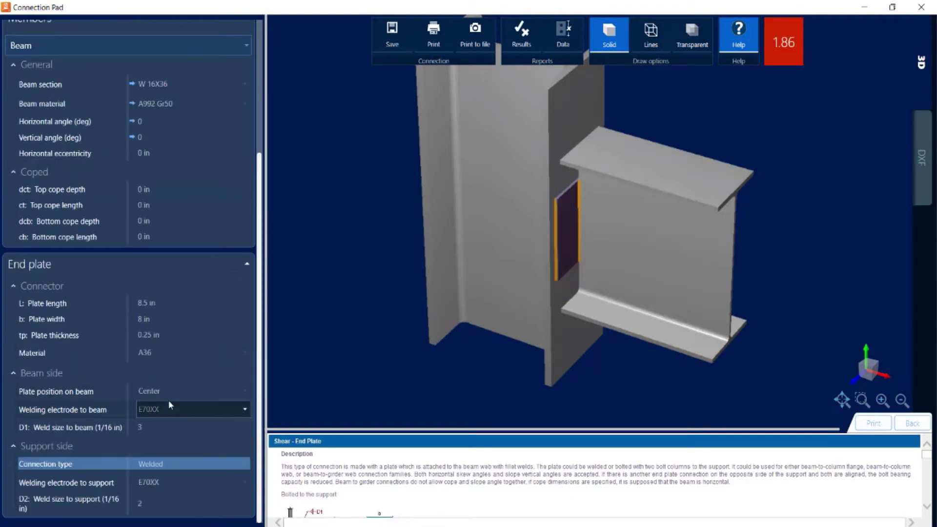
{"action": "left_click", "coordinate": [164, 459]}
{"action": "left_click", "coordinate": [160, 480]}
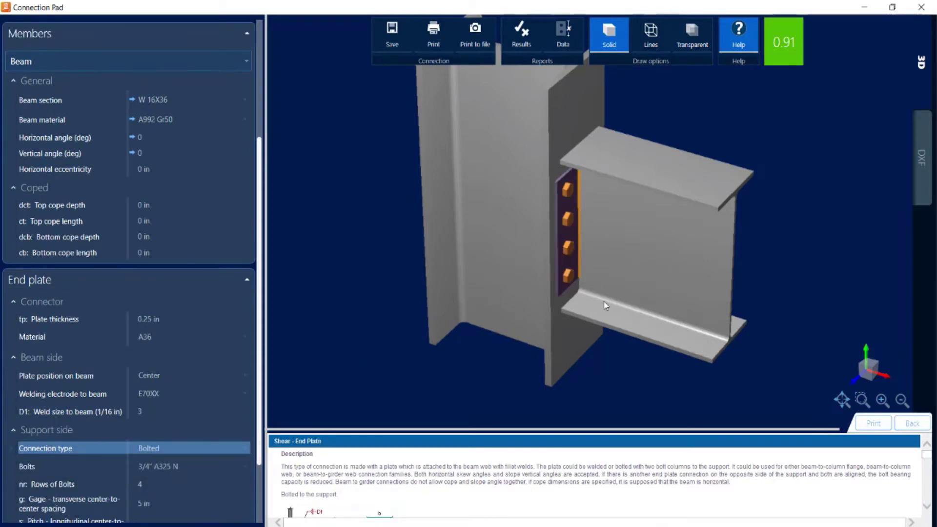
Step: View joint 1's DXF connection drawings and examine the geometric considerations and design checks in the results report
{"action": "left_click", "coordinate": [922, 161]}
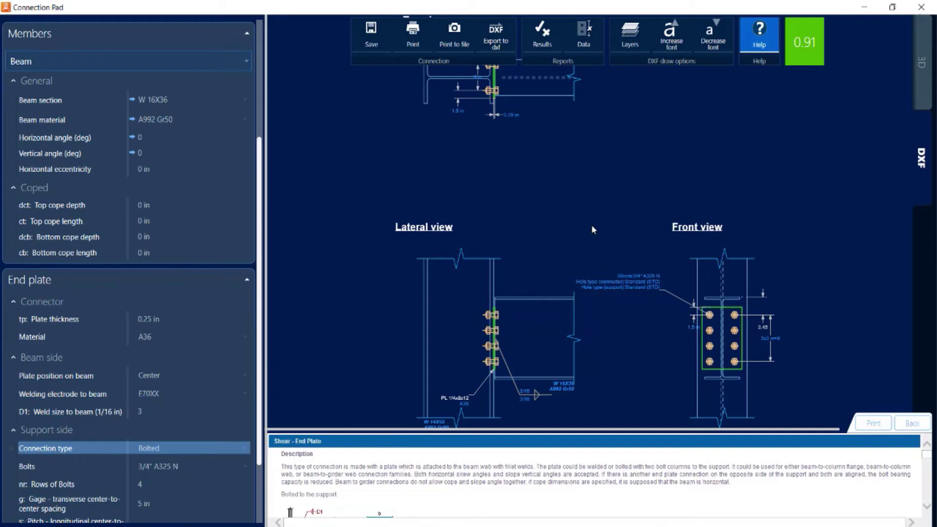
{"action": "left_click", "coordinate": [537, 33]}
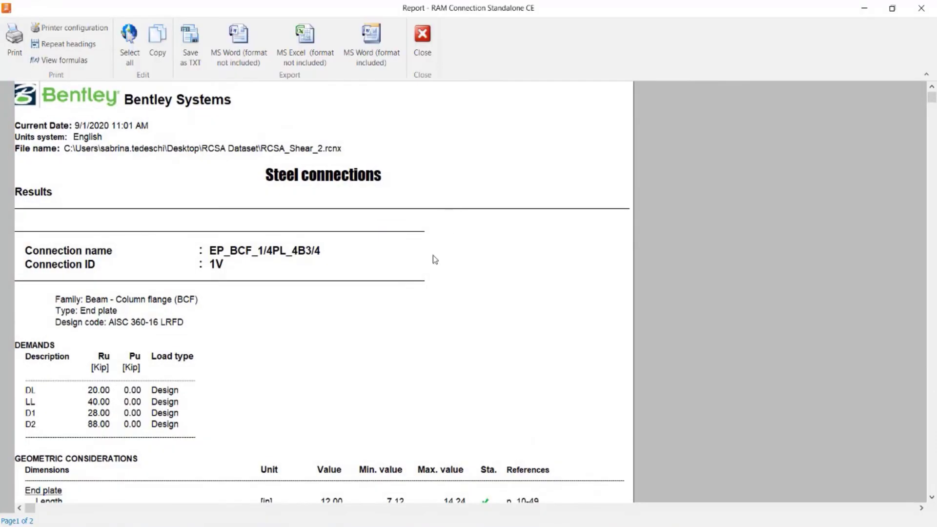
{"action": "scroll", "coordinate": [433, 256], "scroll_direction": "down", "scroll_amount": 7}
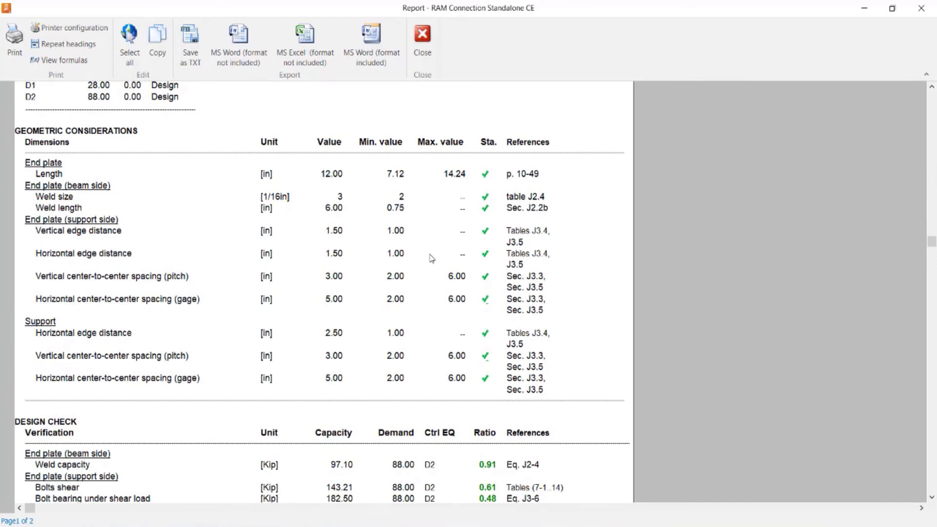
{"action": "scroll", "coordinate": [432, 258], "scroll_direction": "down", "scroll_amount": 1}
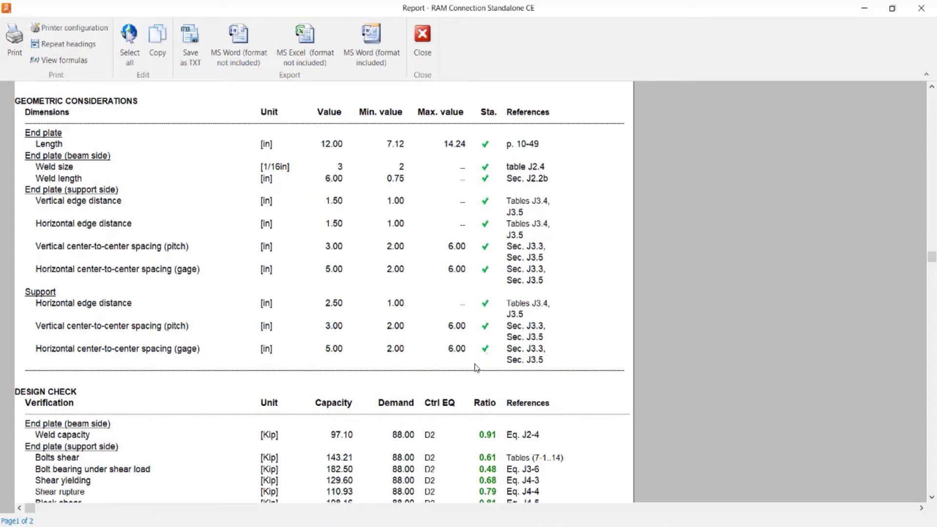
Step: Show the formulas in the results report to review the calculations, and leave the connection editor without saving changes
{"action": "left_click", "coordinate": [62, 62]}
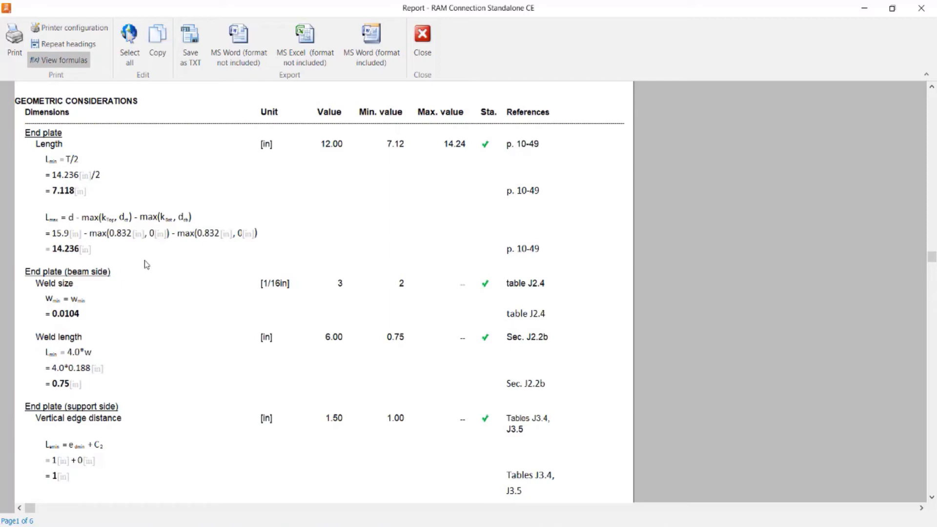
{"action": "scroll", "coordinate": [161, 247], "scroll_direction": "down", "scroll_amount": 10}
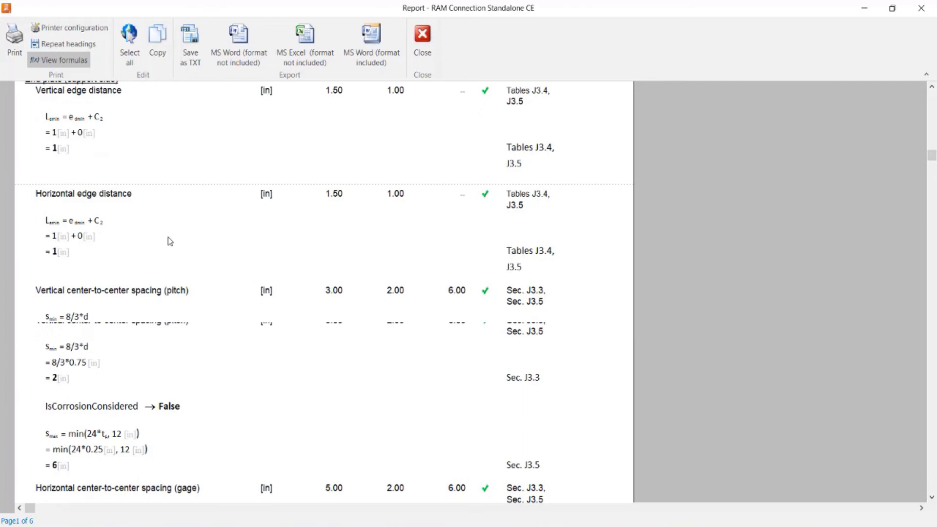
{"action": "scroll", "coordinate": [169, 241], "scroll_direction": "down", "scroll_amount": 4}
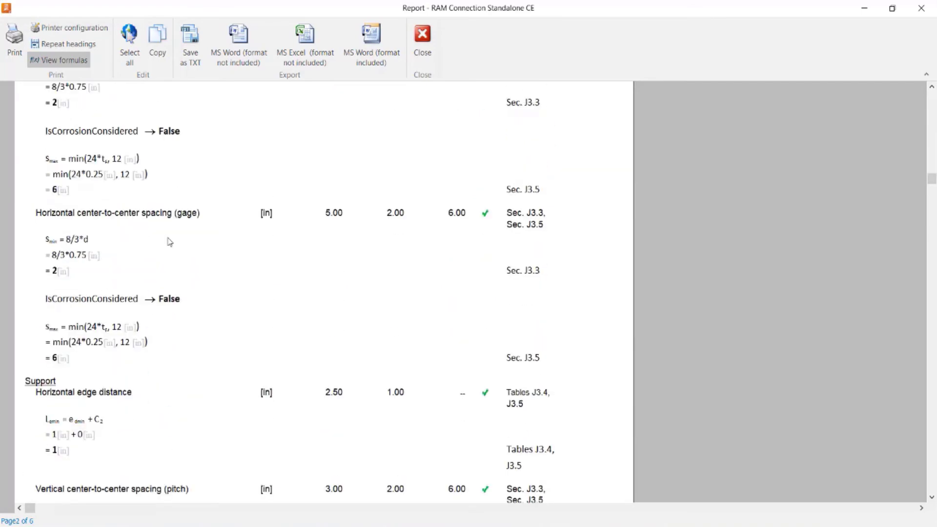
{"action": "left_click", "coordinate": [423, 47]}
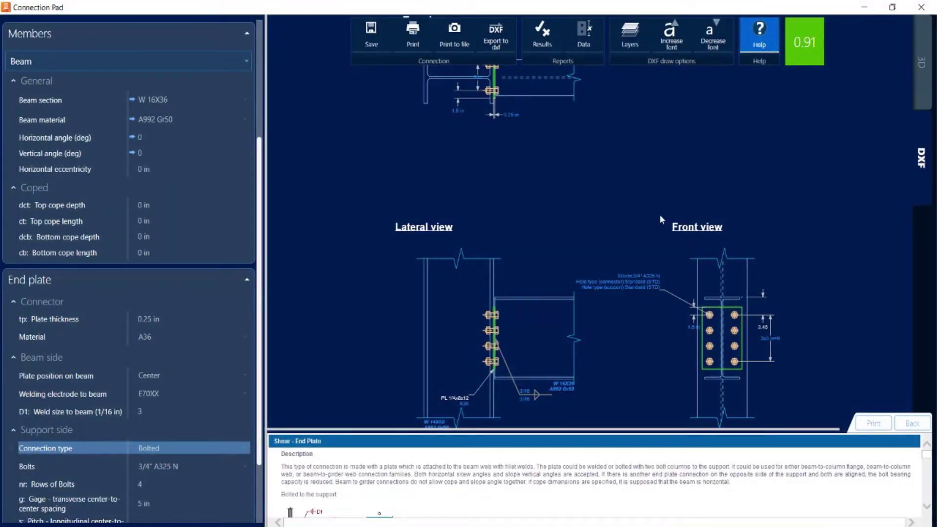
{"action": "left_click", "coordinate": [921, 7]}
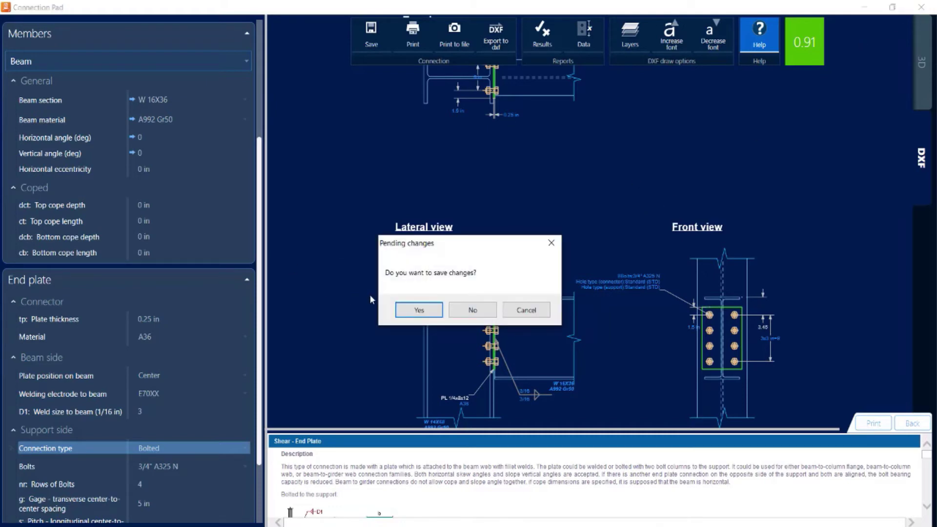
{"action": "left_click", "coordinate": [472, 309]}
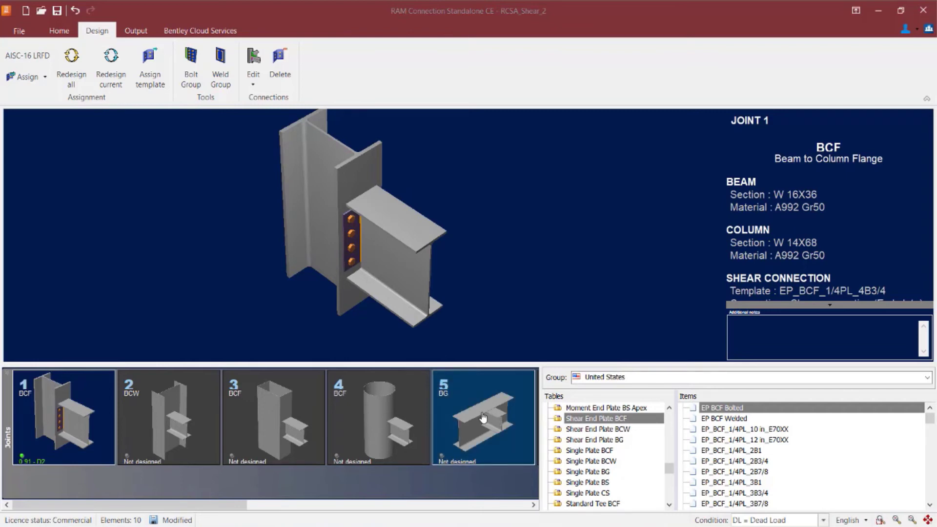
Step: Assign a Smart EP Bolted connection to joint 5, the beam-to-girder joint
{"action": "left_click", "coordinate": [472, 422]}
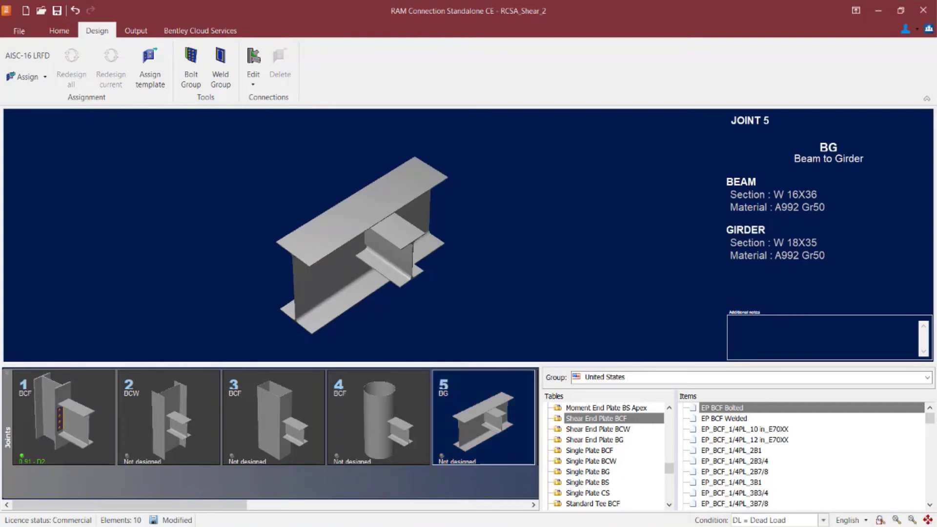
{"action": "left_click", "coordinate": [64, 417]}
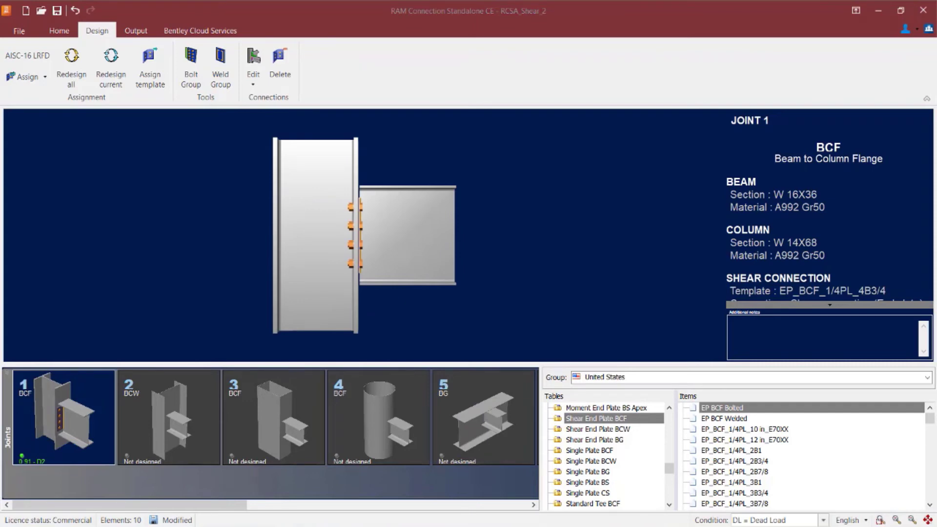
{"action": "left_click", "coordinate": [456, 435]}
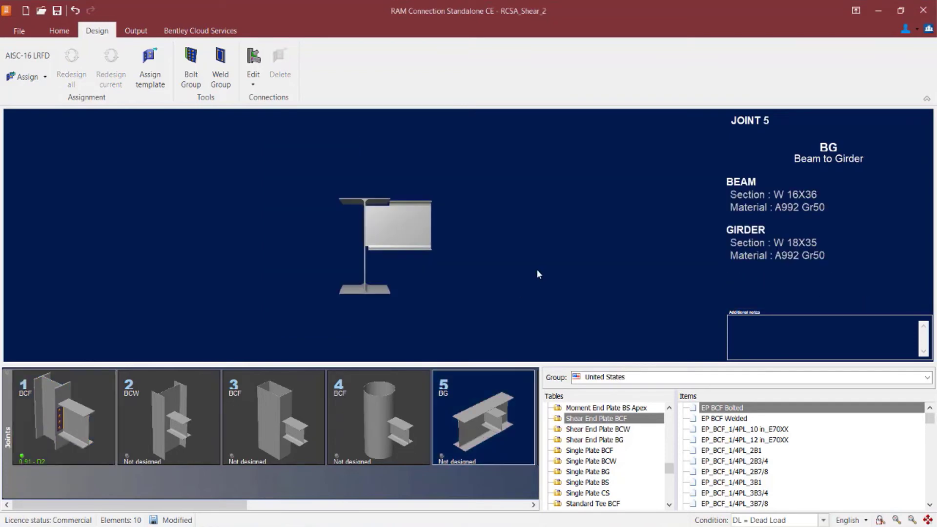
{"action": "left_click", "coordinate": [26, 78]}
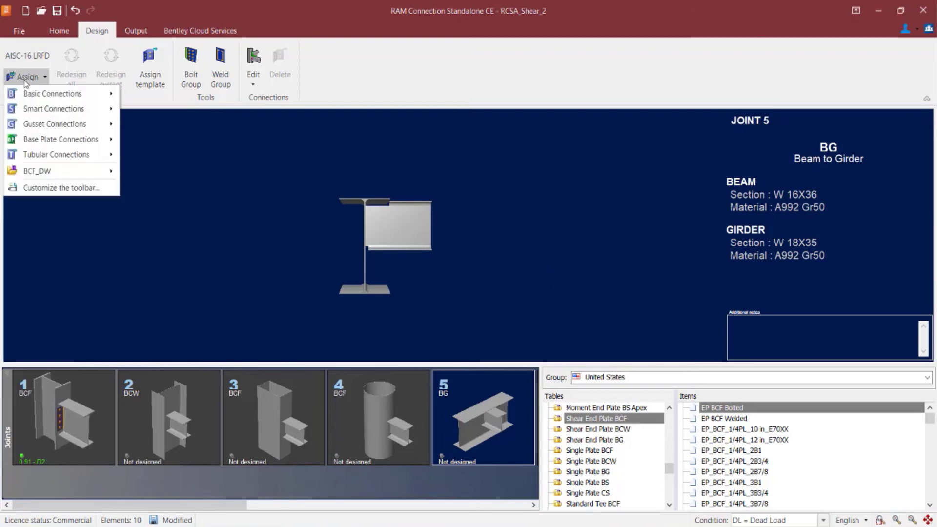
{"action": "mouse_move", "coordinate": [46, 109]}
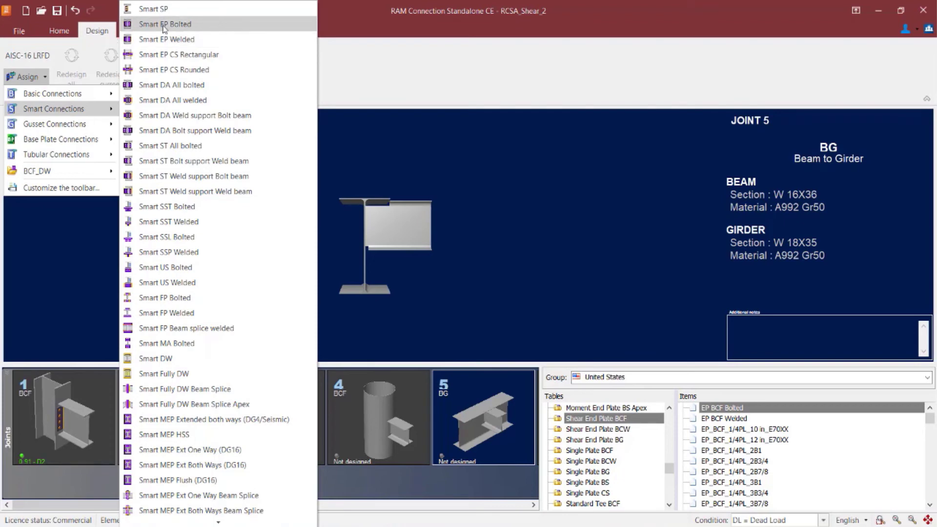
{"action": "left_click", "coordinate": [163, 26]}
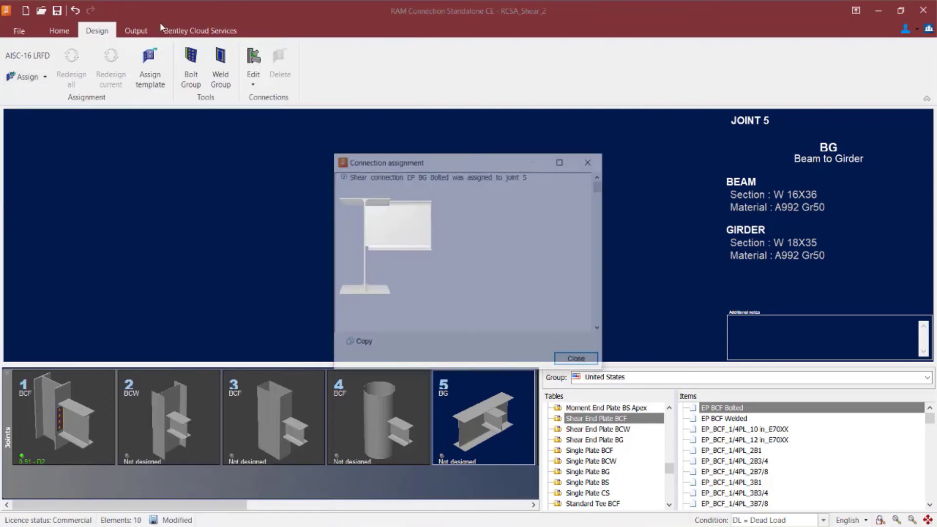
{"action": "left_click", "coordinate": [586, 361]}
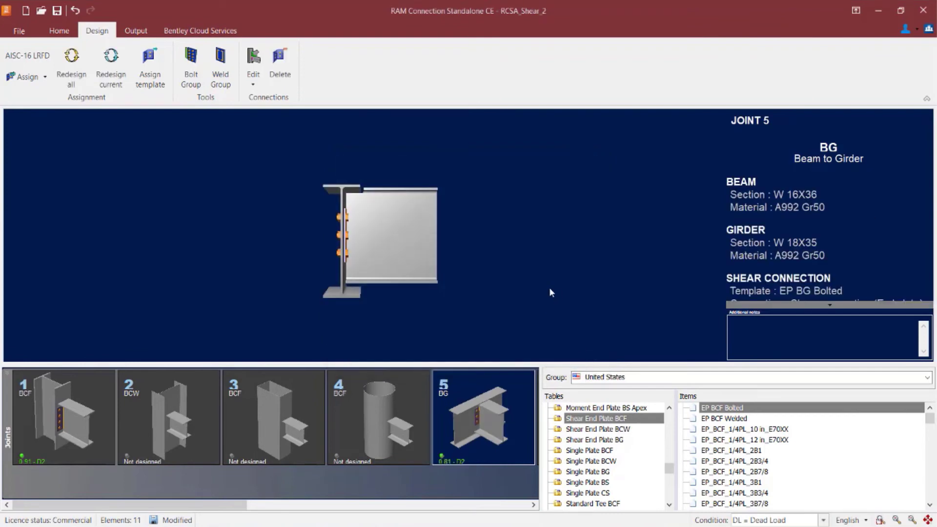
Step: Open joint 5's shear connection for editing and set the beam to girder alignment to Centered
{"action": "left_click", "coordinate": [253, 77]}
{"action": "left_click", "coordinate": [256, 97]}
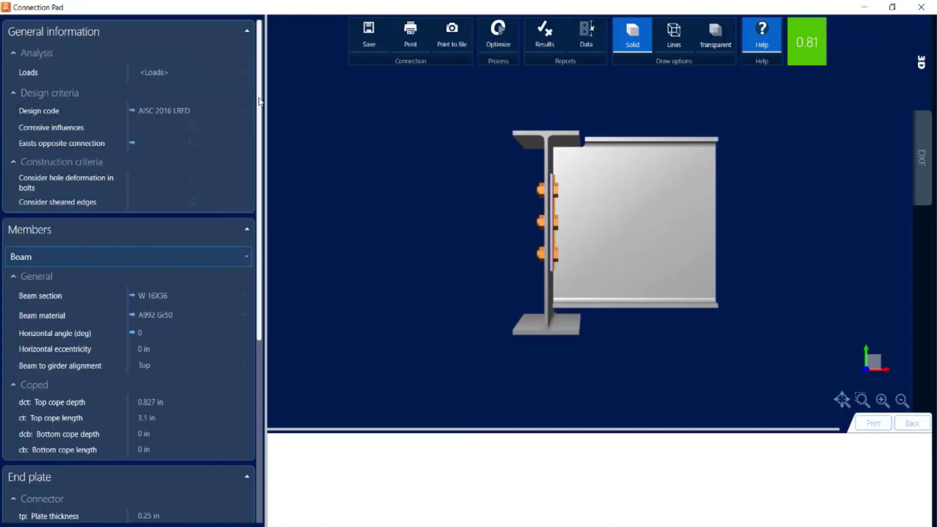
{"action": "left_click_drag", "start_coordinate": [259, 101], "coordinate": [272, 214]}
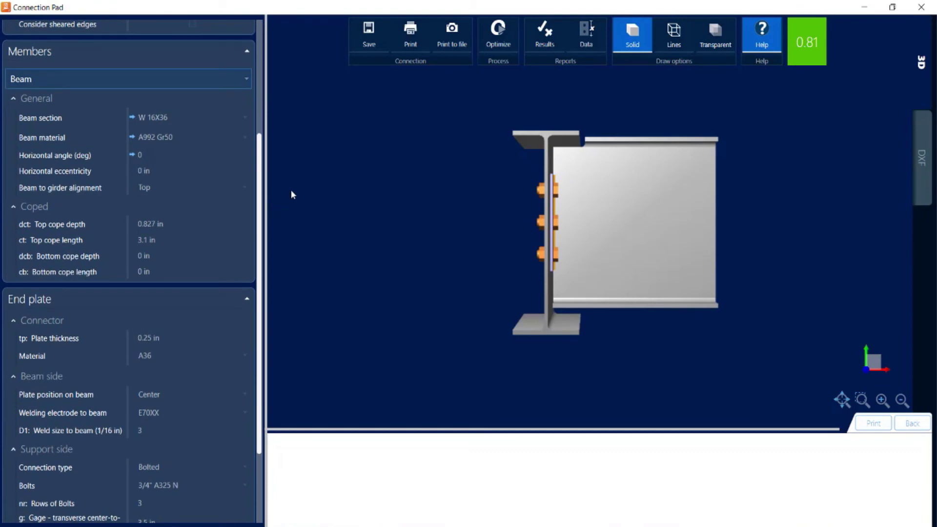
{"action": "left_click", "coordinate": [179, 190]}
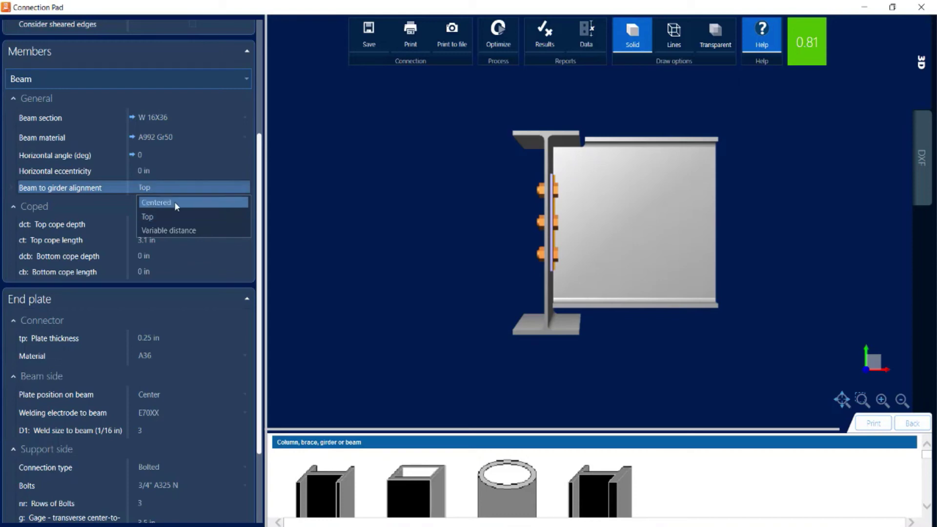
{"action": "left_click", "coordinate": [174, 201]}
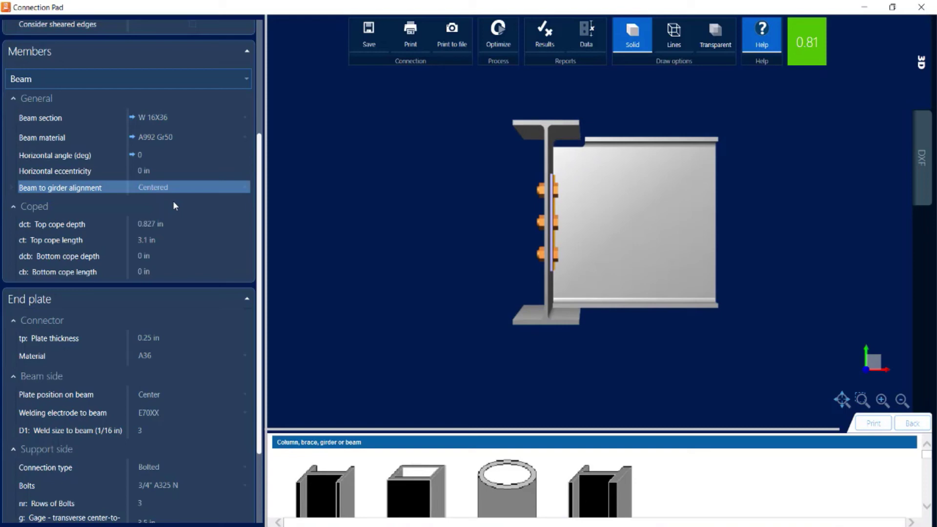
{"action": "left_click", "coordinate": [160, 189]}
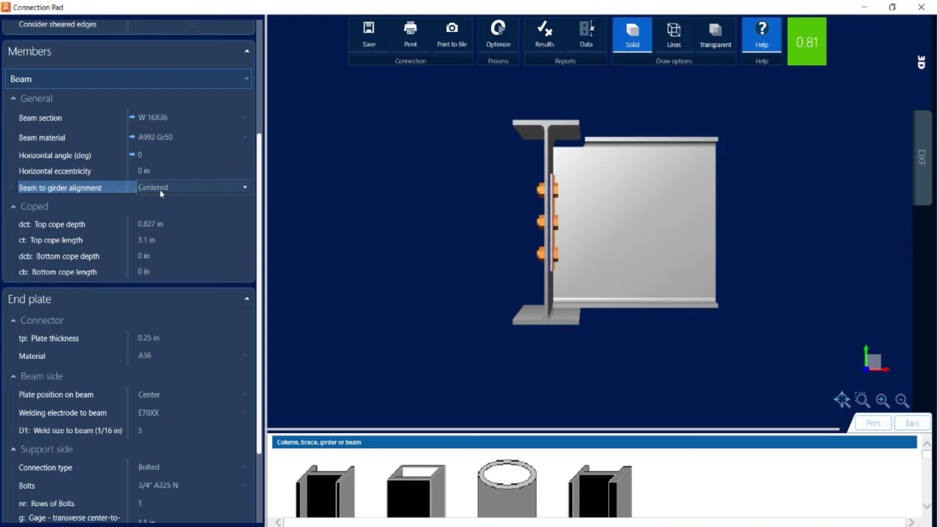
Step: Set the beam's top cope depth and top cope length to 0 in
{"action": "left_click", "coordinate": [181, 225]}
{"action": "type", "text": "0"}
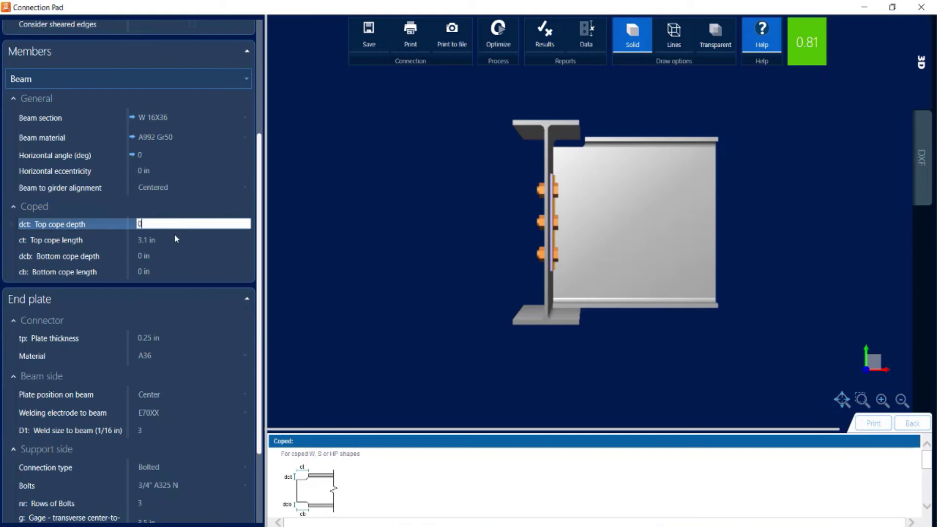
{"action": "left_click", "coordinate": [175, 239]}
{"action": "type", "text": "0"}
{"action": "left_click", "coordinate": [159, 254]}
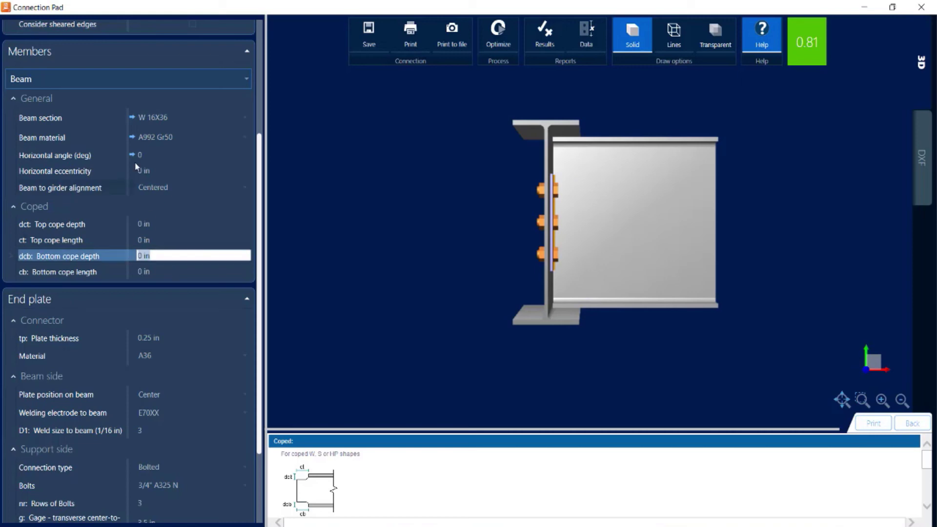
Step: Check the end plate's support-side connection type options and close the connection editor, keeping joint 5's changes
{"action": "scroll", "coordinate": [234, 244], "scroll_direction": "down", "scroll_amount": 3}
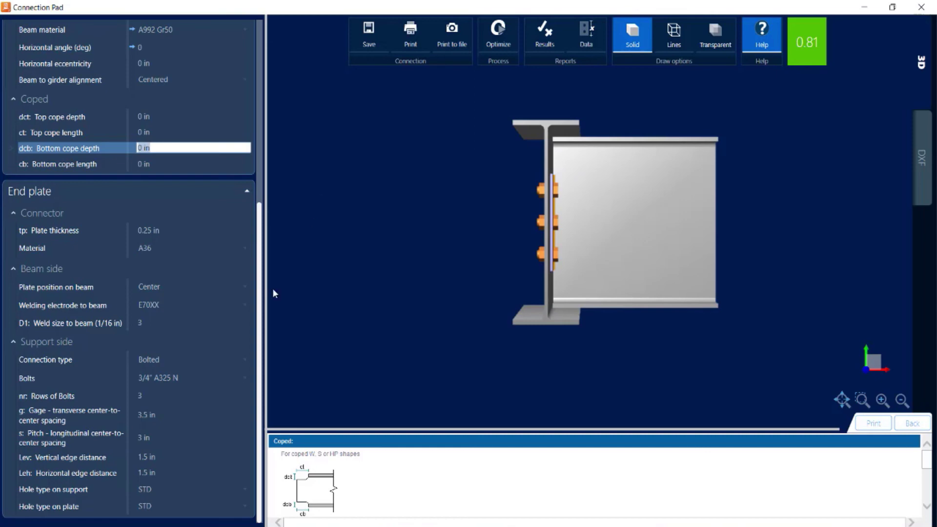
{"action": "left_click", "coordinate": [182, 361]}
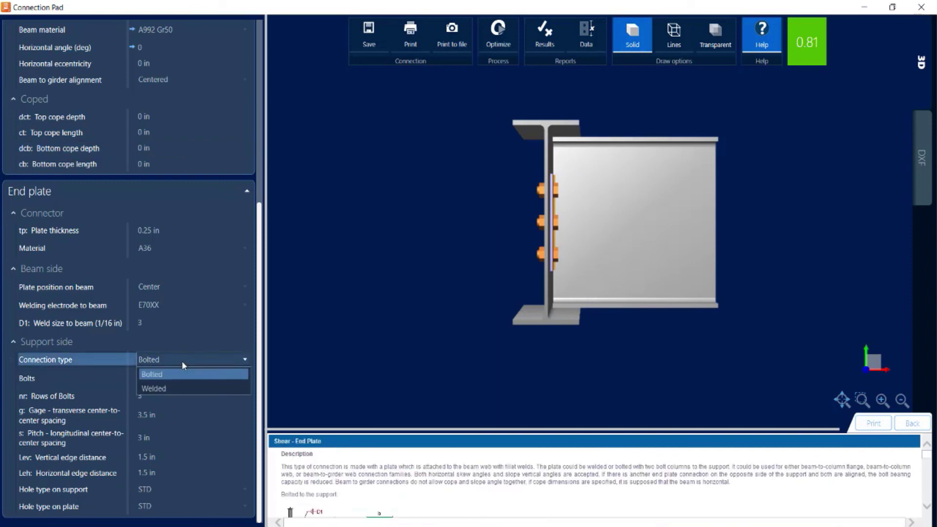
{"action": "left_click", "coordinate": [181, 361]}
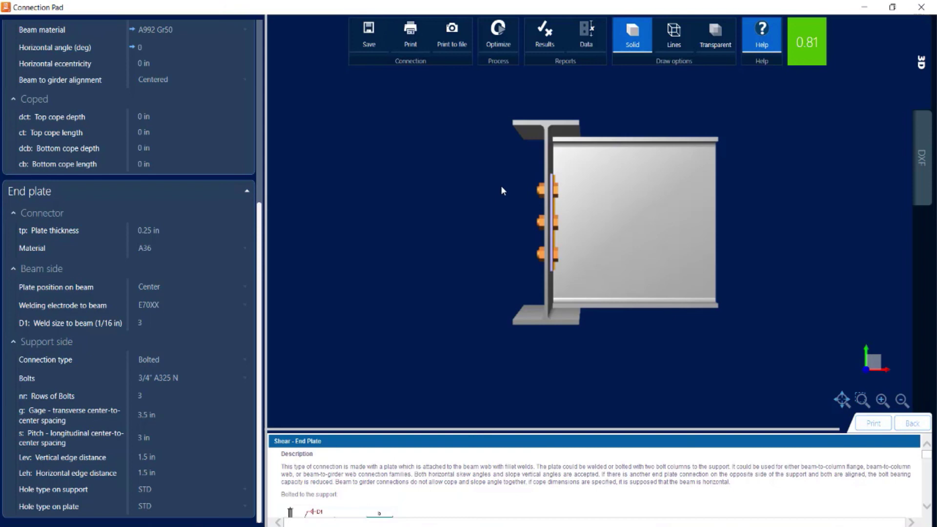
{"action": "left_click", "coordinate": [922, 8]}
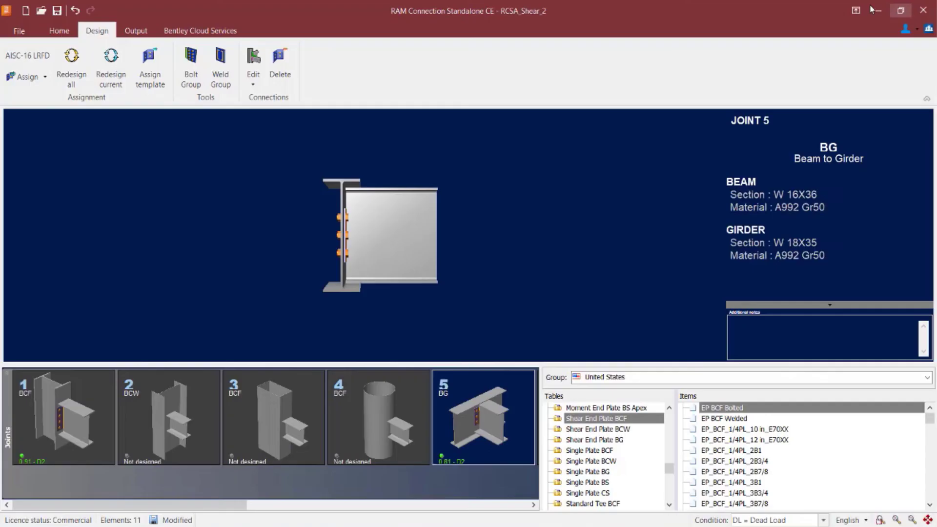